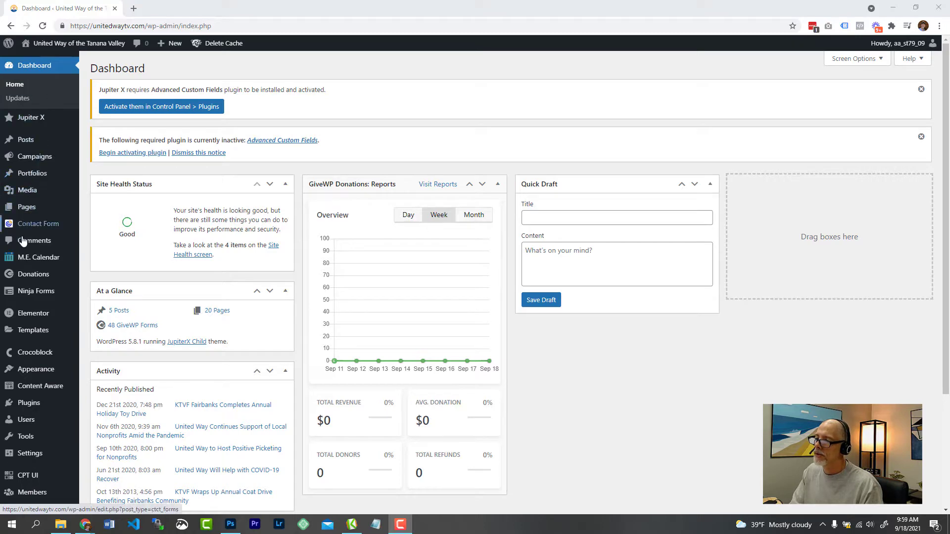
Go to GiveWP Tools and scroll the Export tab to the donation history export.
{"action": "mouse_move", "coordinate": [23, 277]}
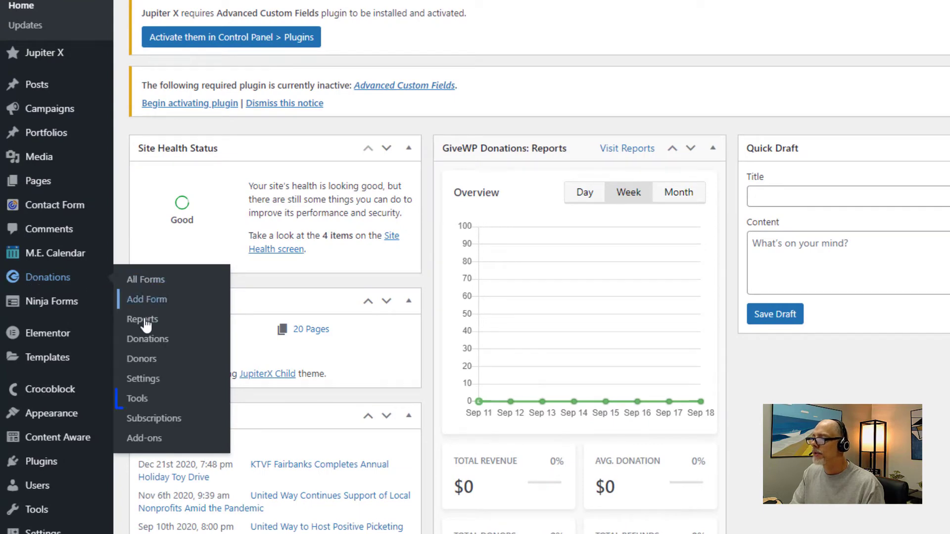
{"action": "left_click", "coordinate": [140, 402]}
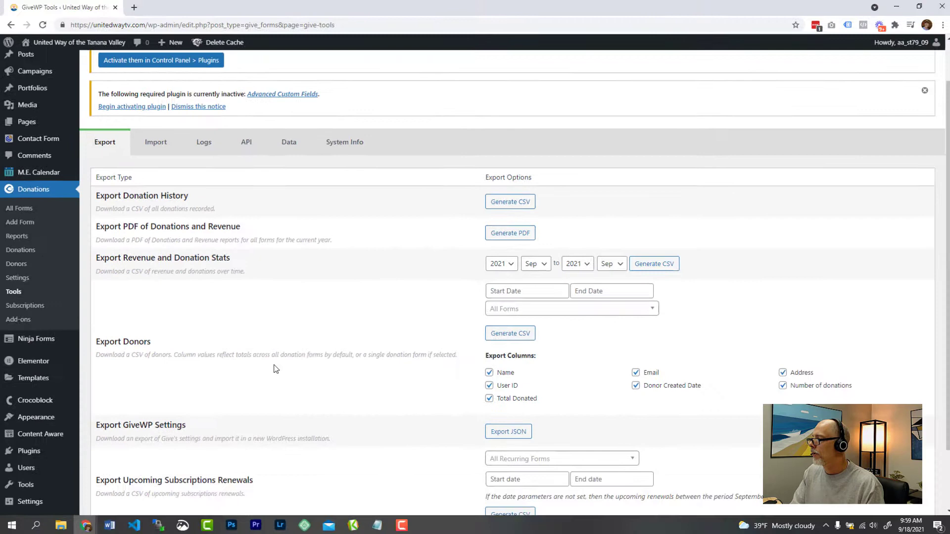
{"action": "scroll", "coordinate": [347, 458], "scroll_direction": "down", "scroll_amount": 1}
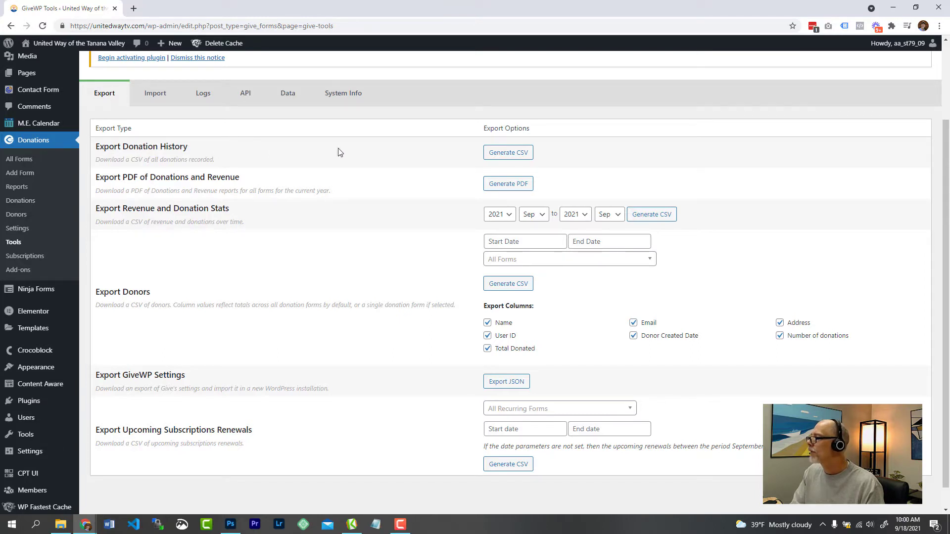
Open the donation history export options, leaving All Forms, no start date and All Statuses.
{"action": "left_click", "coordinate": [513, 157]}
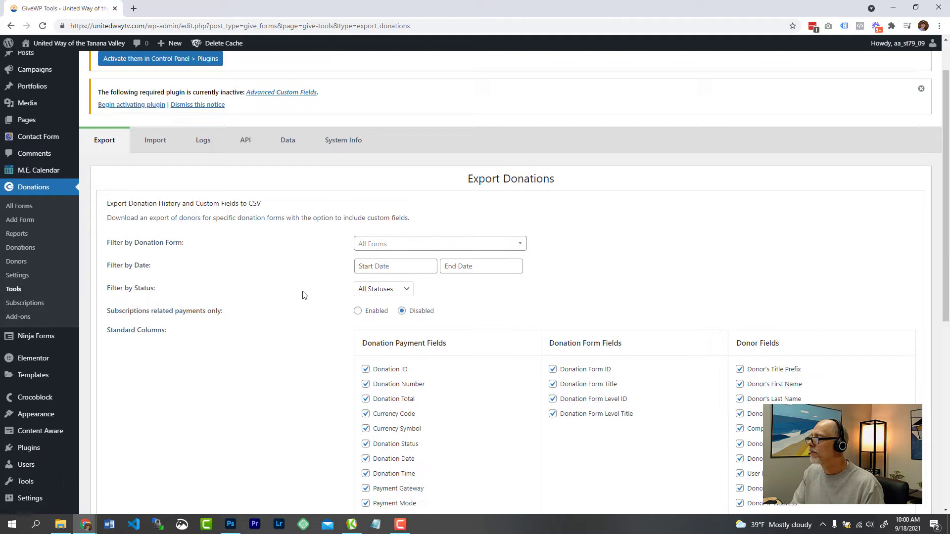
{"action": "scroll", "coordinate": [304, 296], "scroll_direction": "down", "scroll_amount": 3}
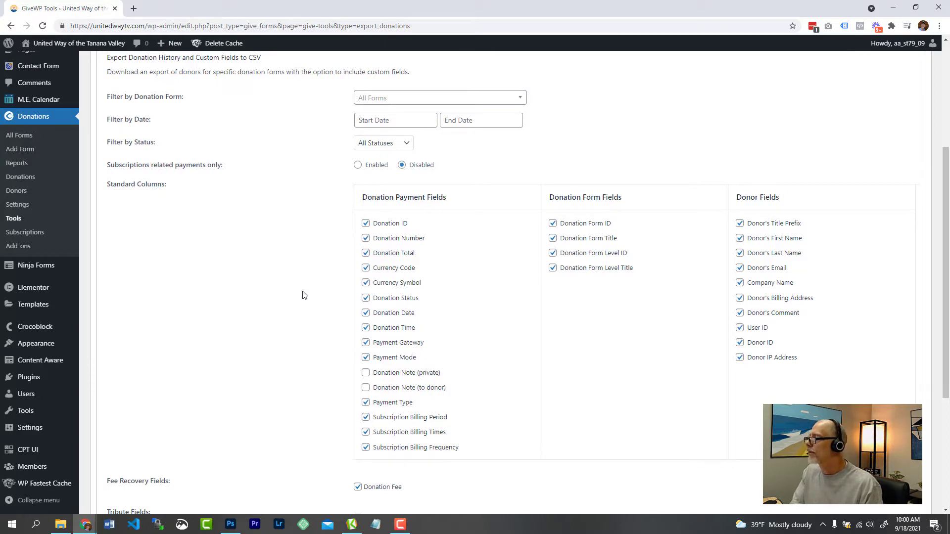
{"action": "left_click", "coordinate": [376, 102]}
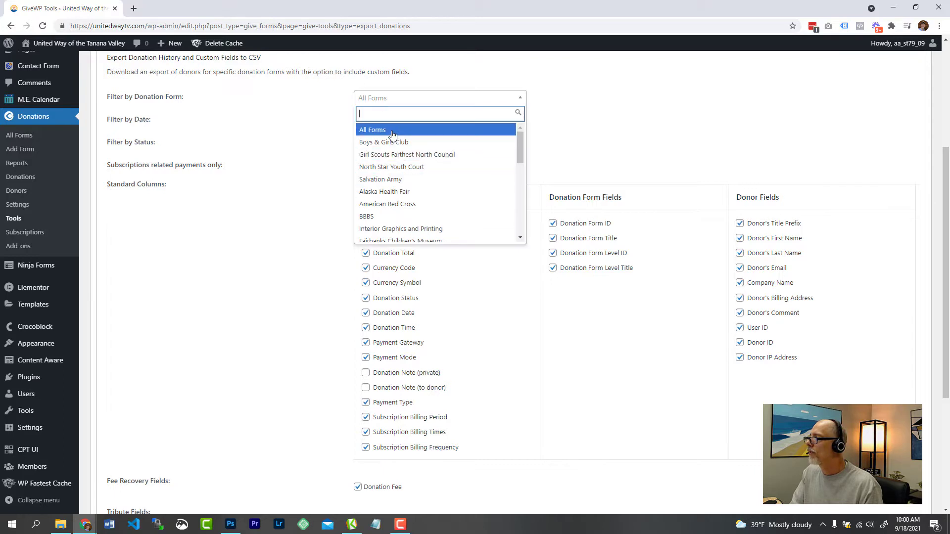
{"action": "left_click", "coordinate": [297, 129]}
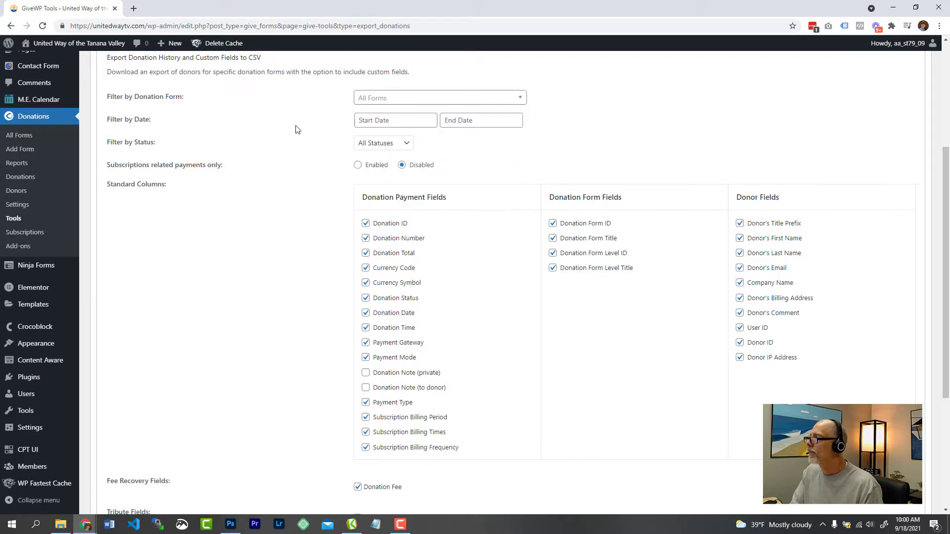
{"action": "left_click", "coordinate": [368, 124]}
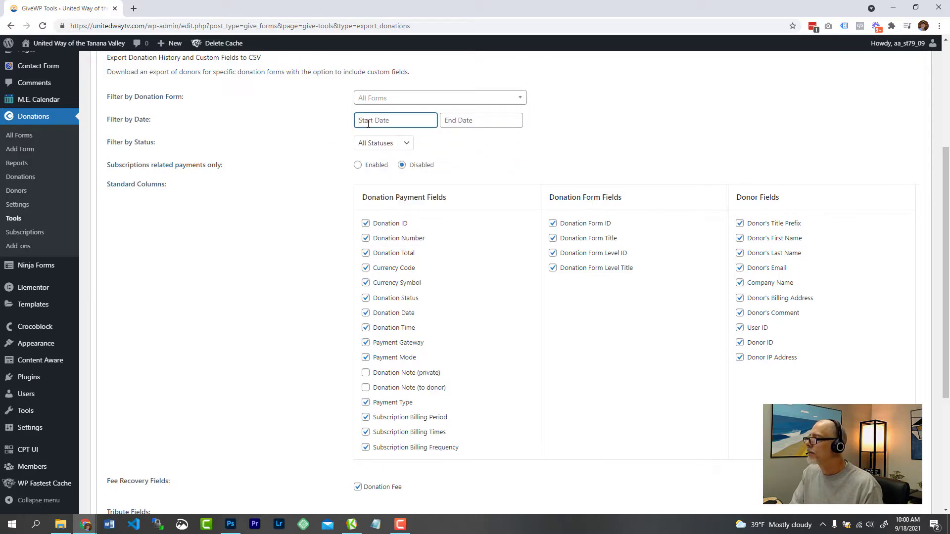
{"action": "left_click", "coordinate": [299, 131]}
{"action": "left_click", "coordinate": [373, 147]}
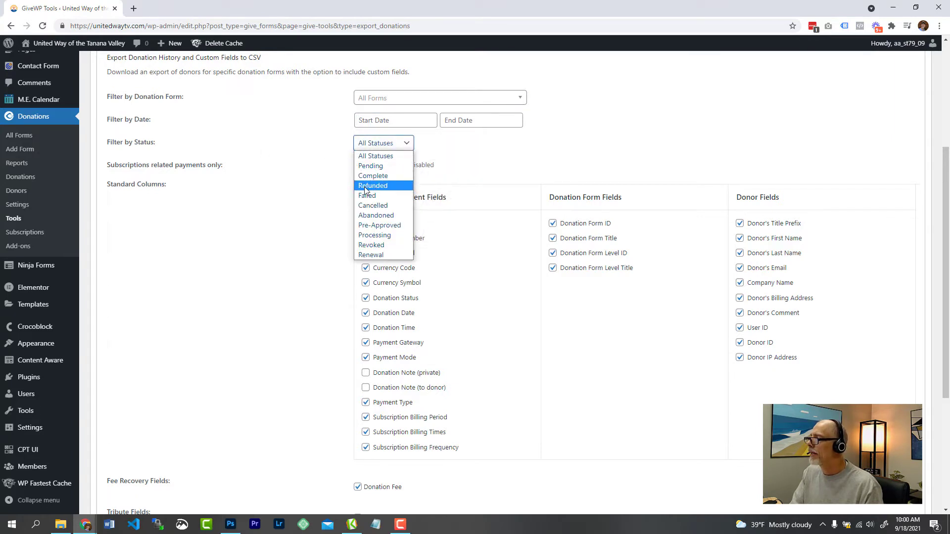
{"action": "left_click", "coordinate": [325, 177]}
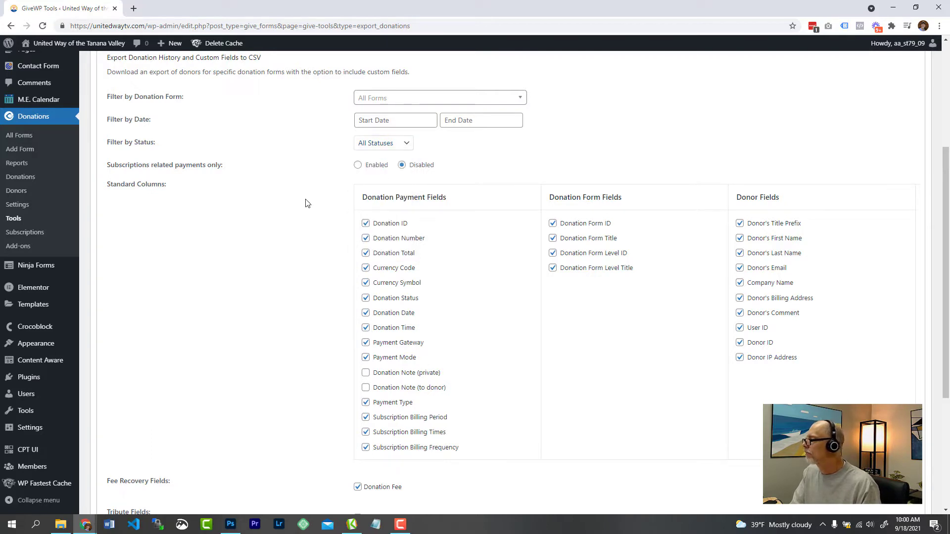
{"action": "scroll", "coordinate": [306, 202], "scroll_direction": "down", "scroll_amount": 3}
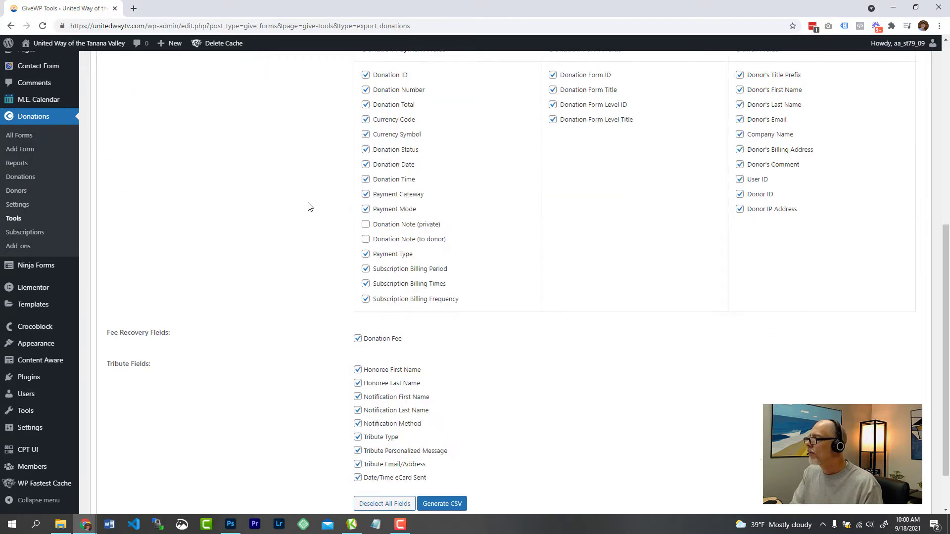
{"action": "scroll", "coordinate": [308, 207], "scroll_direction": "up", "scroll_amount": 1}
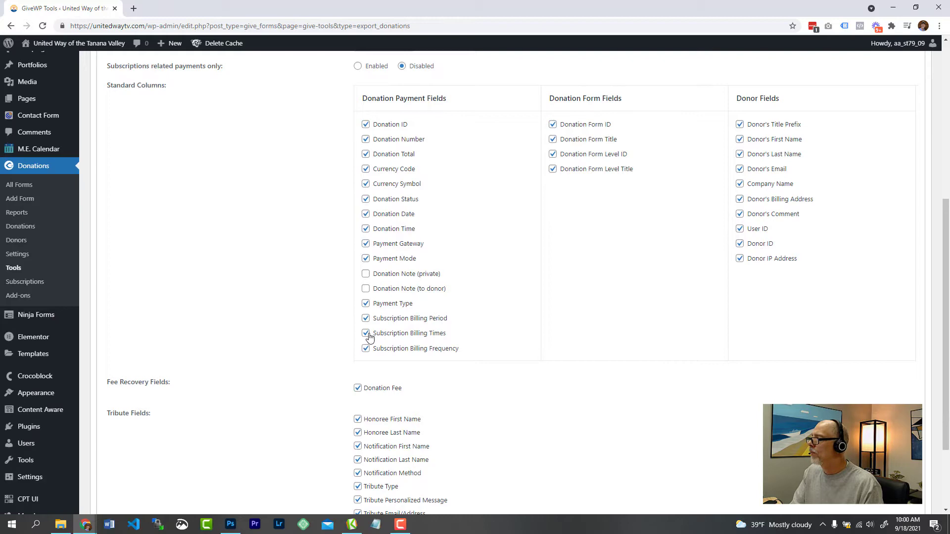
{"action": "scroll", "coordinate": [296, 332], "scroll_direction": "down", "scroll_amount": 1}
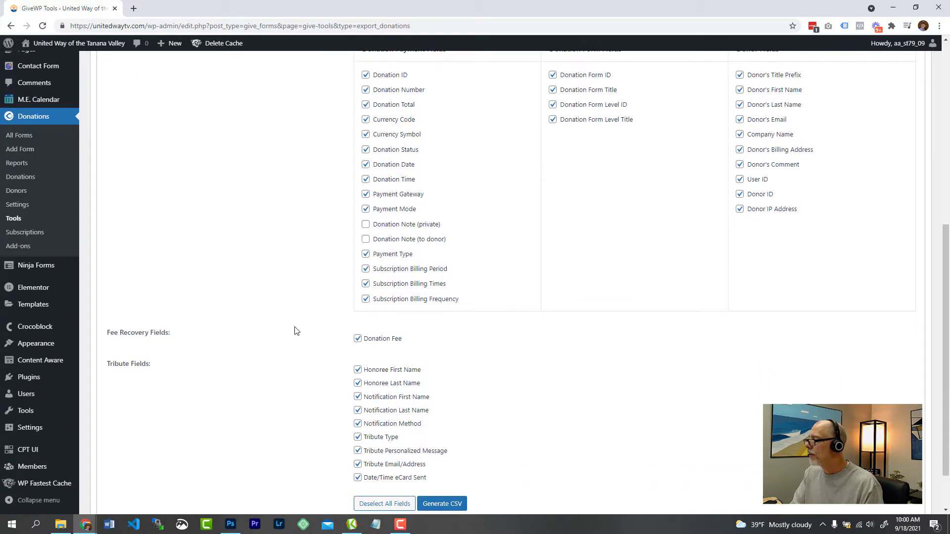
Clear all export columns, then select donor first name, last name, email and billing address.
{"action": "scroll", "coordinate": [296, 331], "scroll_direction": "down", "scroll_amount": 1}
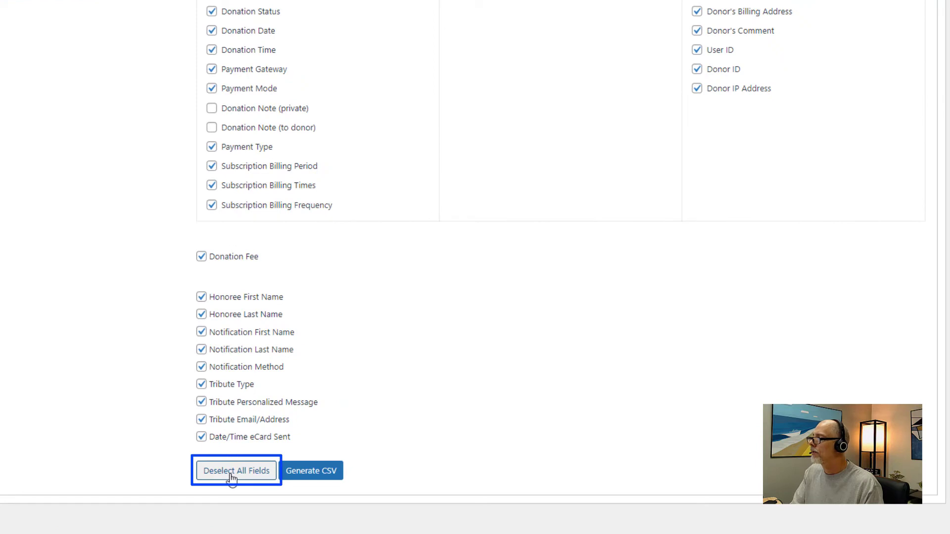
{"action": "left_click", "coordinate": [231, 471]}
{"action": "scroll", "coordinate": [159, 290], "scroll_direction": "up", "scroll_amount": 4}
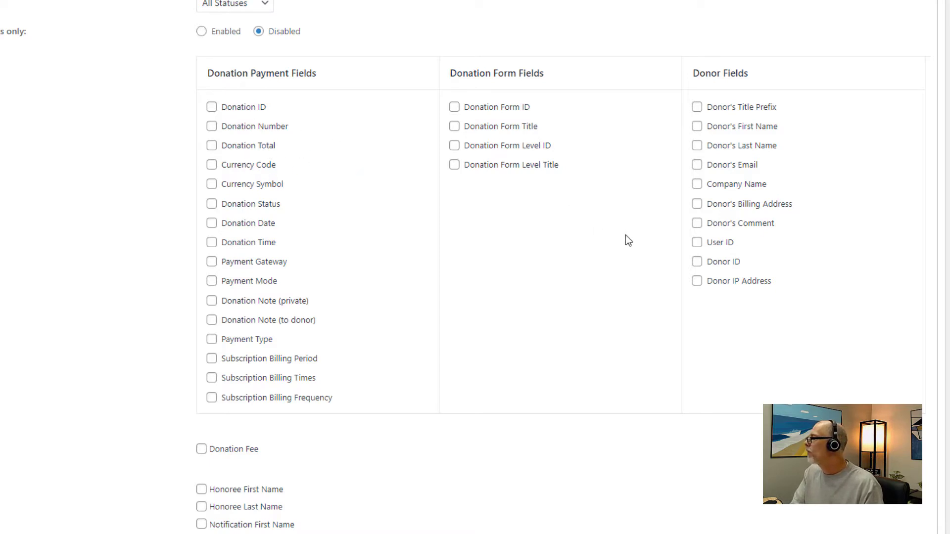
{"action": "left_click", "coordinate": [697, 126]}
{"action": "left_click", "coordinate": [698, 146]}
{"action": "left_click", "coordinate": [697, 165]}
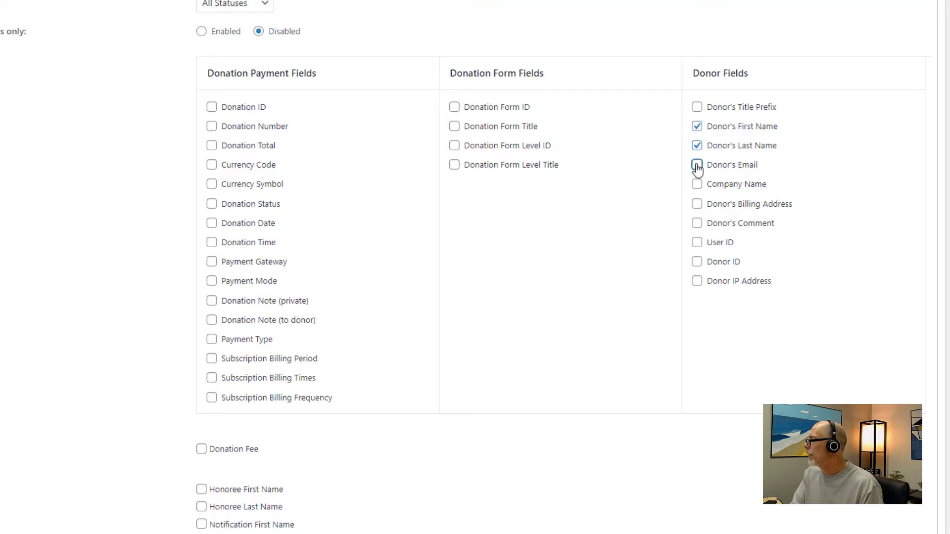
{"action": "left_click", "coordinate": [698, 205]}
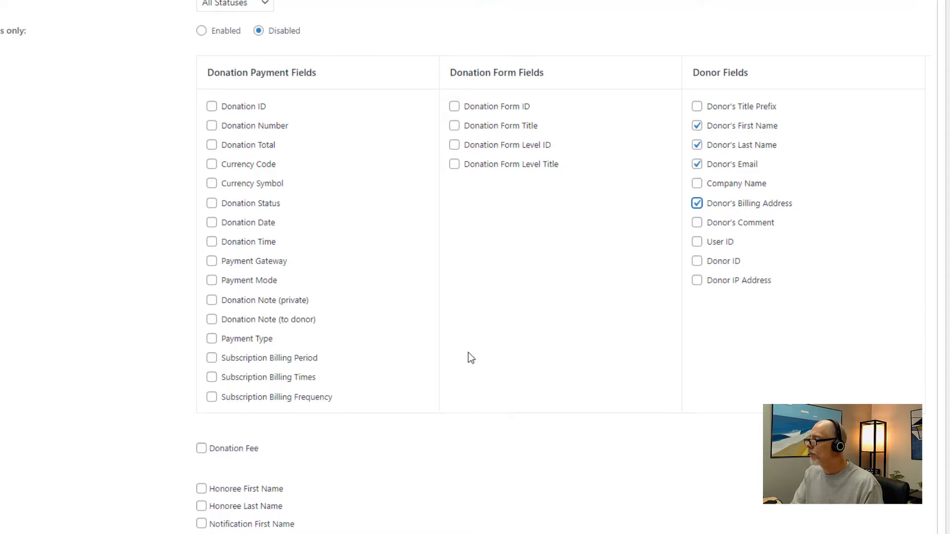
Add donation total and date, then generate the CSV and save it in Give Export.
{"action": "scroll", "coordinate": [468, 352], "scroll_direction": "down", "scroll_amount": 1}
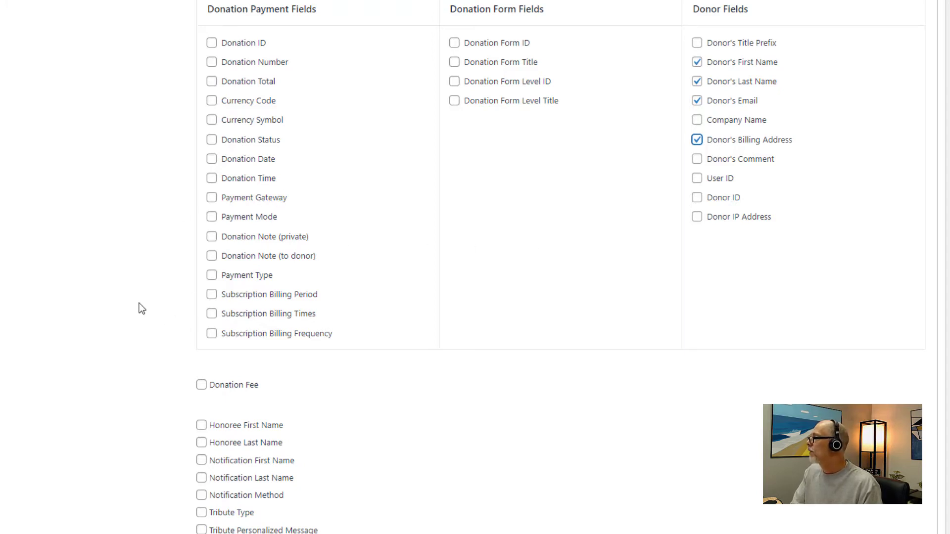
{"action": "scroll", "coordinate": [109, 190], "scroll_direction": "down", "scroll_amount": 1}
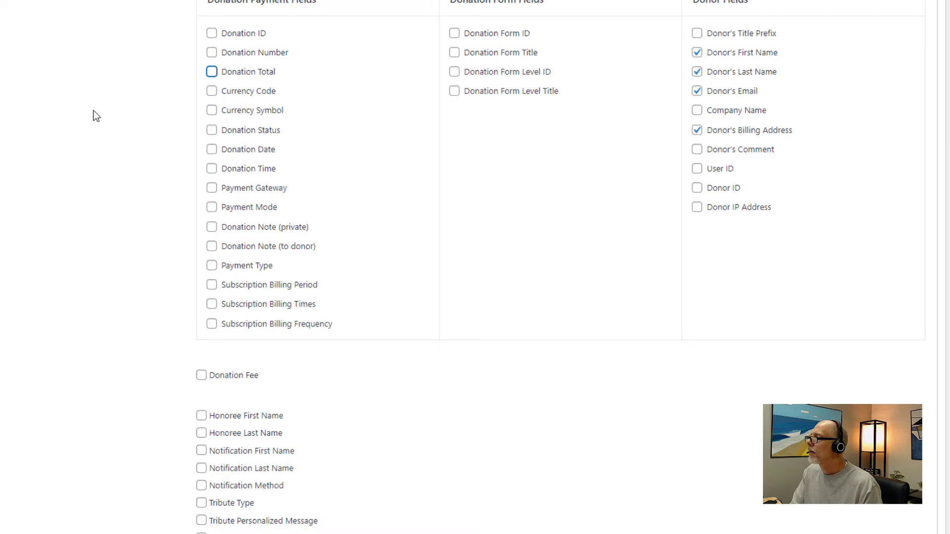
{"action": "left_click", "coordinate": [211, 73]}
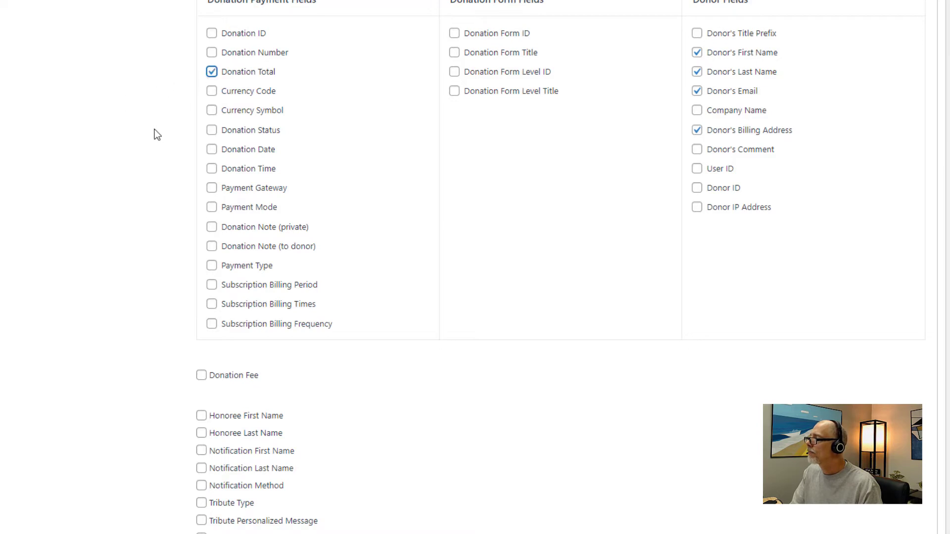
{"action": "left_click", "coordinate": [211, 152]}
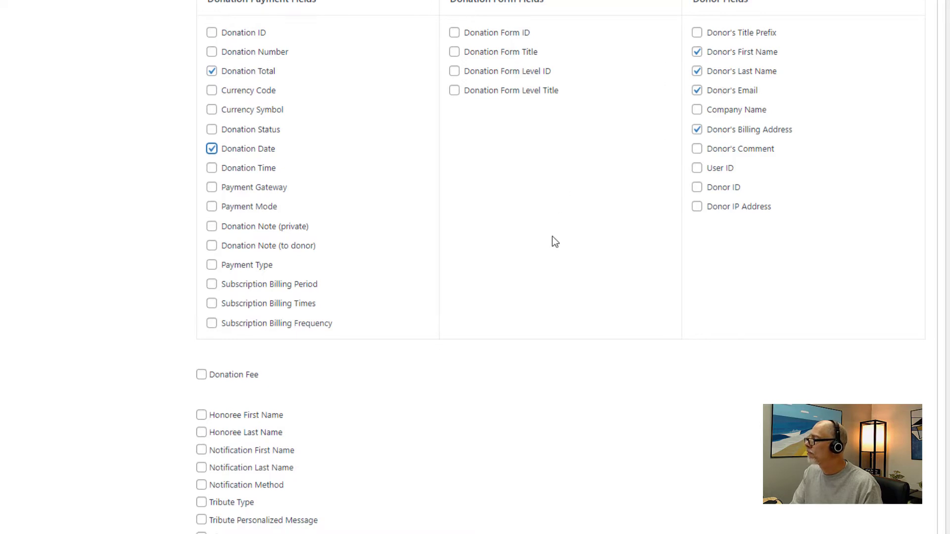
{"action": "scroll", "coordinate": [552, 238], "scroll_direction": "down", "scroll_amount": 3}
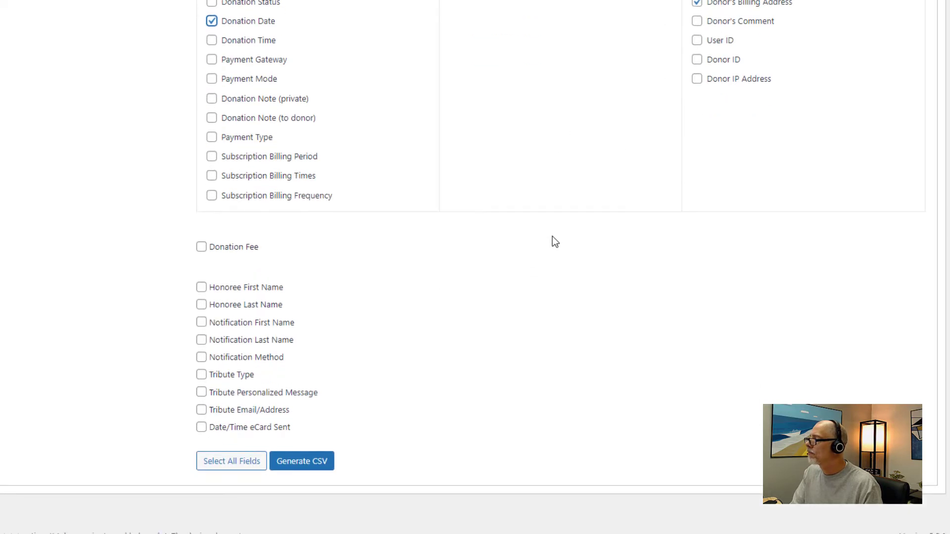
{"action": "left_click", "coordinate": [293, 468]}
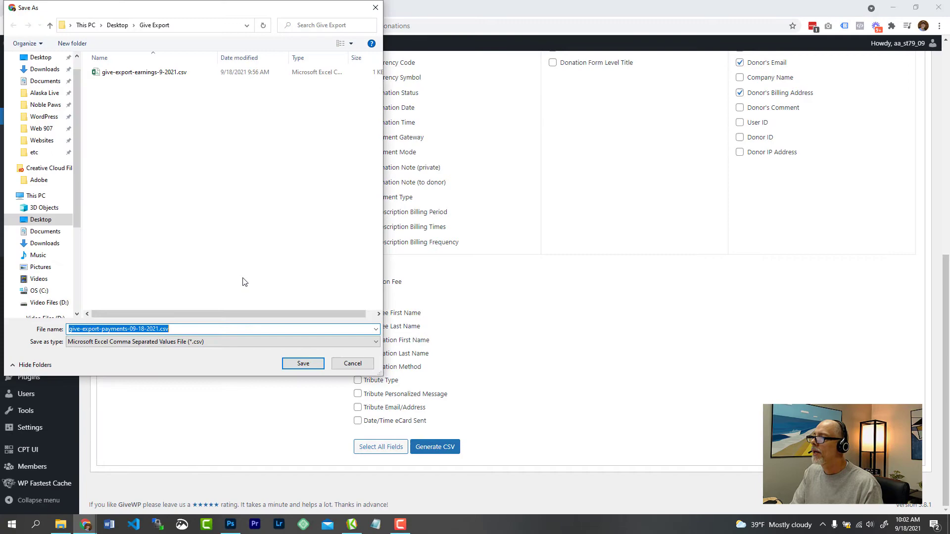
{"action": "left_click", "coordinate": [292, 364]}
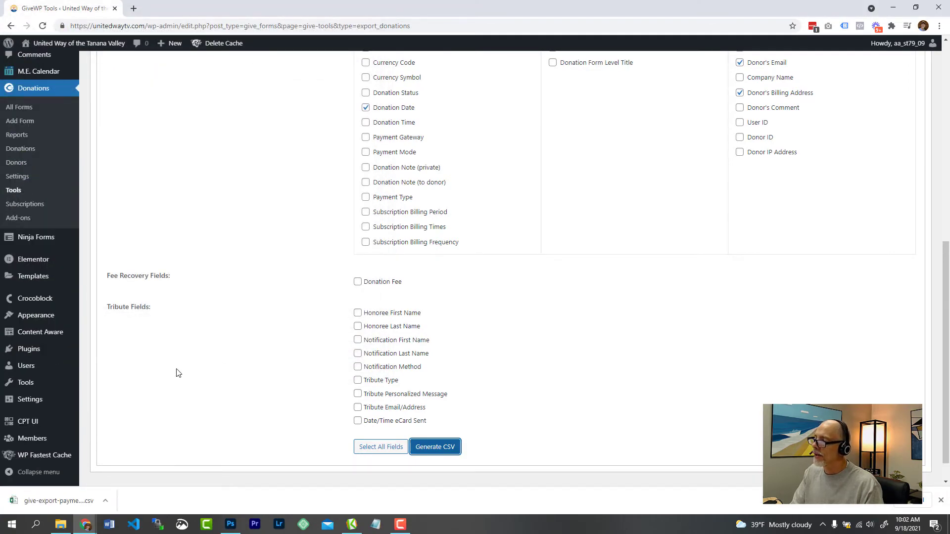
Review the 17 donation rows of the exported CSV in Excel, then return to GiveWP.
{"action": "left_click", "coordinate": [68, 498]}
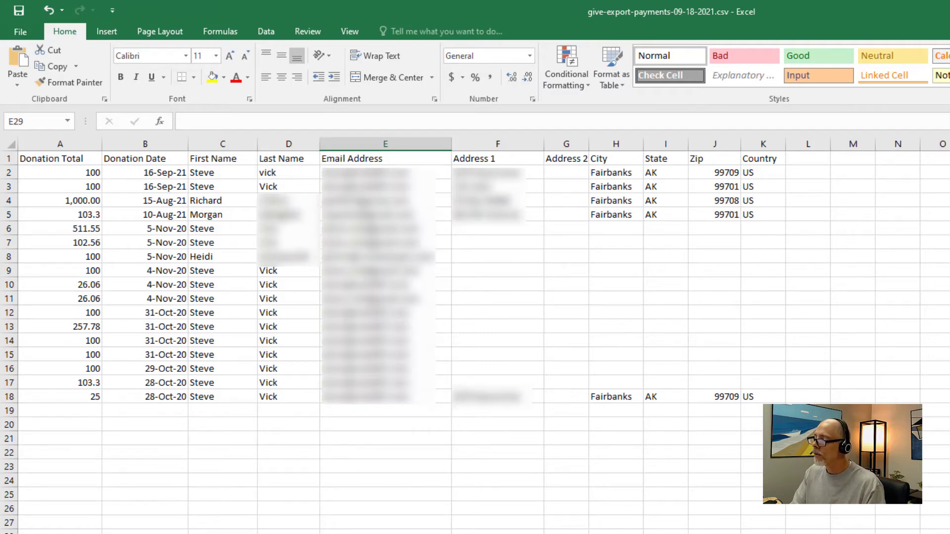
{"action": "key", "text": "alt+Tab"}
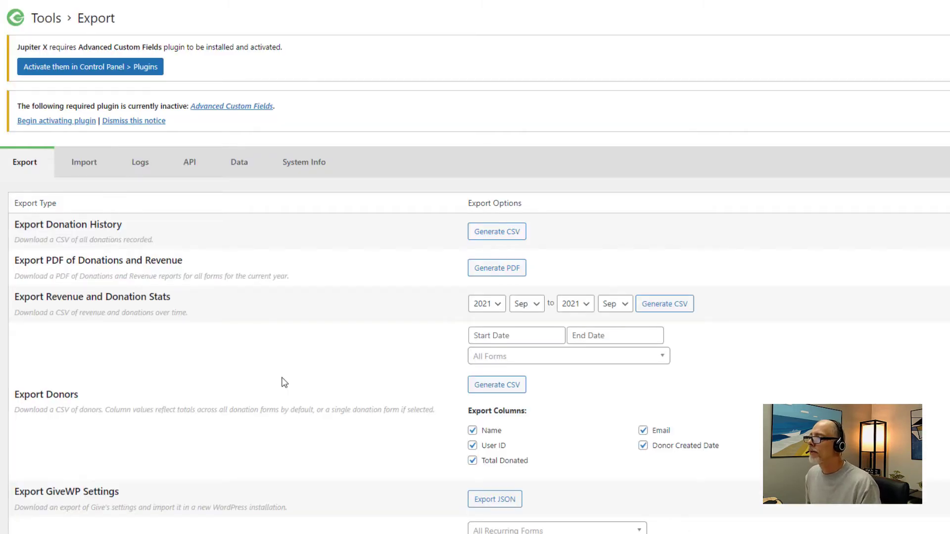
Scroll through the five pages of the all-forms donations and revenue PDF.
{"action": "scroll", "coordinate": [284, 383], "scroll_direction": "down", "scroll_amount": 3}
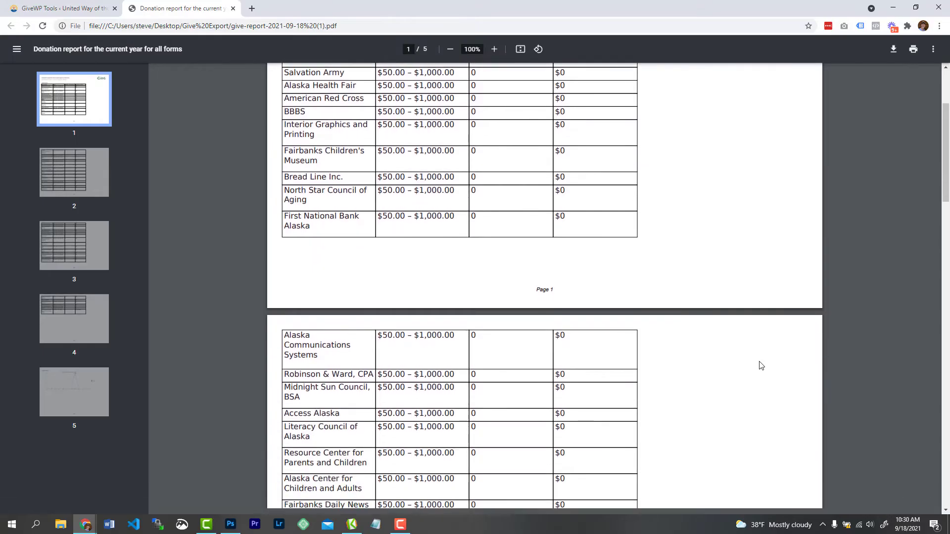
{"action": "scroll", "coordinate": [760, 365], "scroll_direction": "down", "scroll_amount": 7}
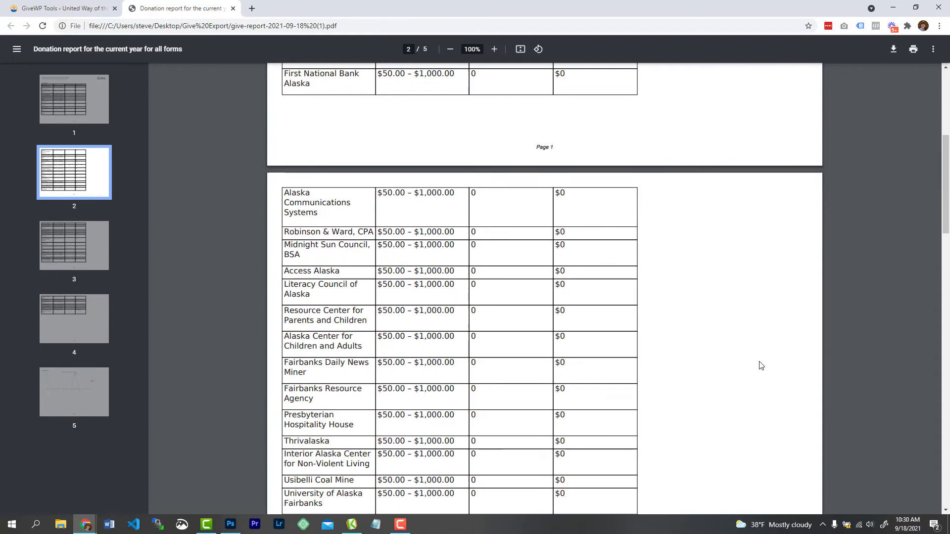
{"action": "scroll", "coordinate": [761, 365], "scroll_direction": "down", "scroll_amount": 18}
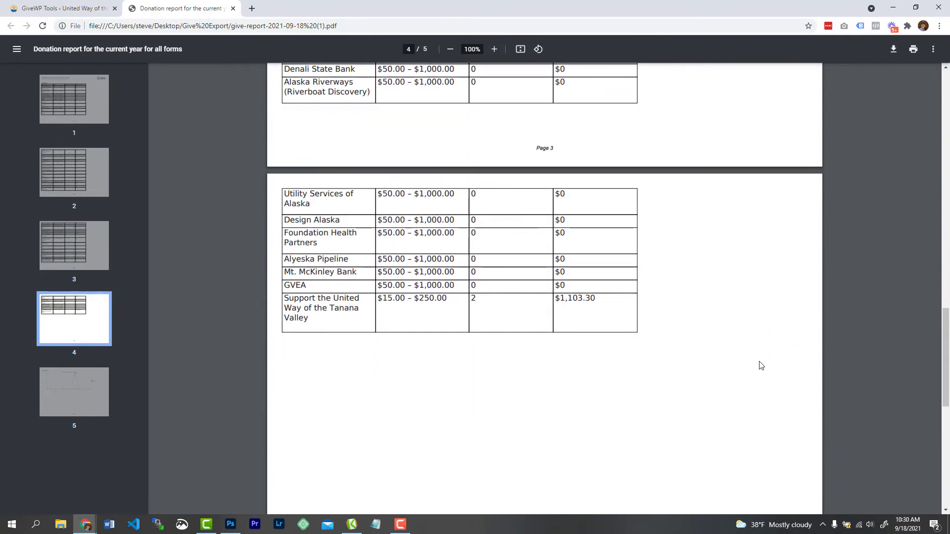
{"action": "scroll", "coordinate": [759, 365], "scroll_direction": "up", "scroll_amount": 20}
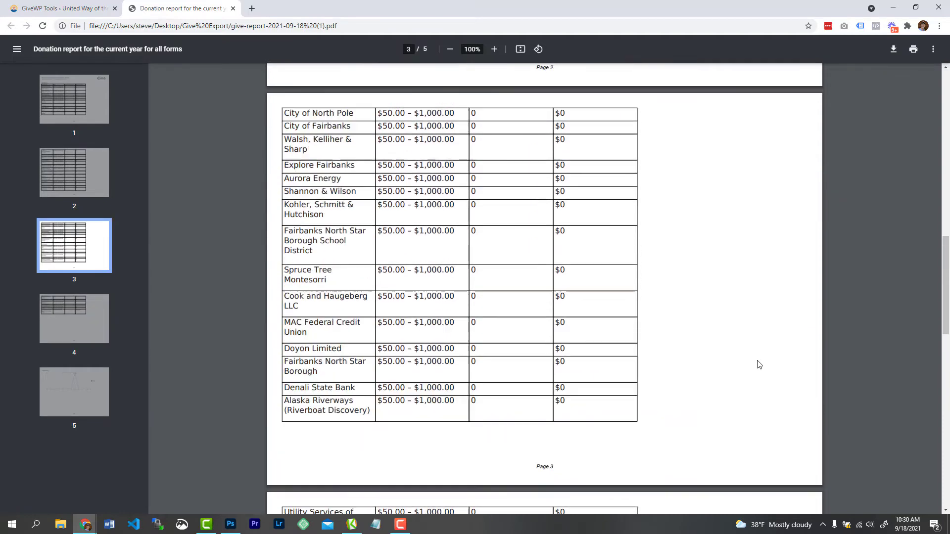
{"action": "scroll", "coordinate": [760, 365], "scroll_direction": "up", "scroll_amount": 4}
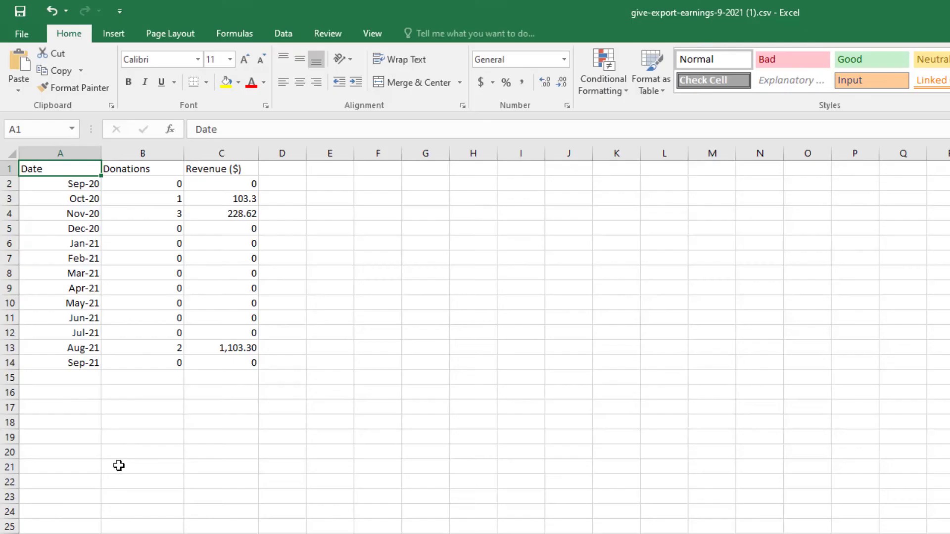
Keep the Export Donors form filter set to All Forms.
{"action": "left_click", "coordinate": [117, 466]}
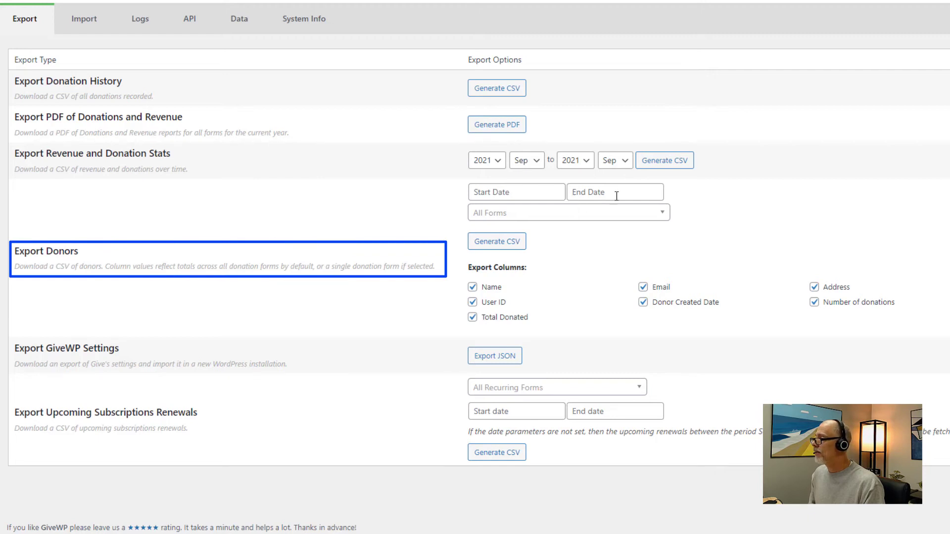
{"action": "left_click", "coordinate": [558, 216]}
{"action": "left_click", "coordinate": [558, 218]}
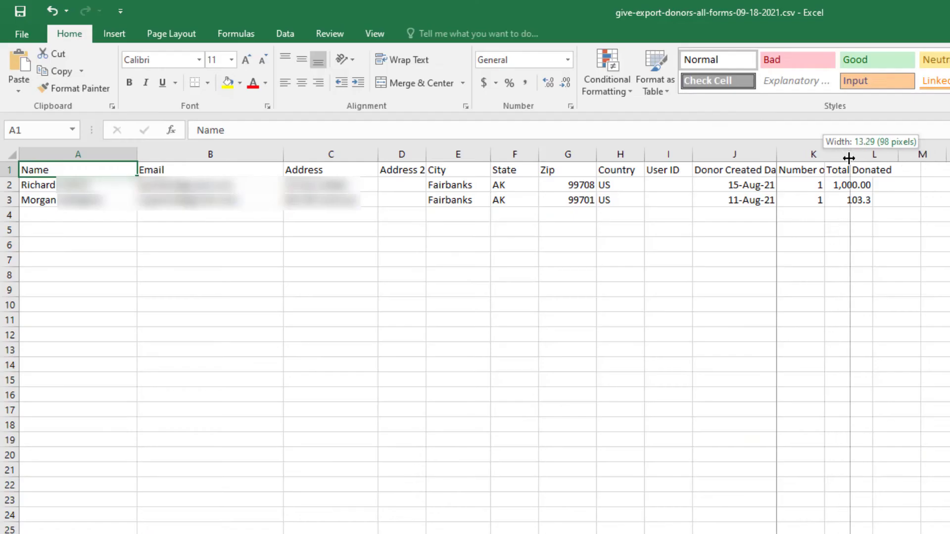
Widen column K in the donor CSV so its header is readable.
{"action": "left_click_drag", "start_coordinate": [849, 158], "coordinate": [855, 158]}
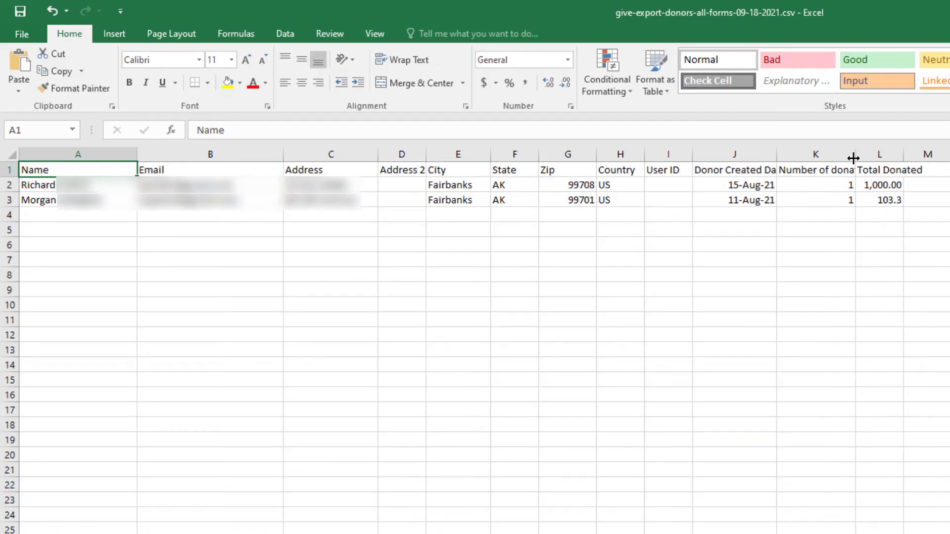